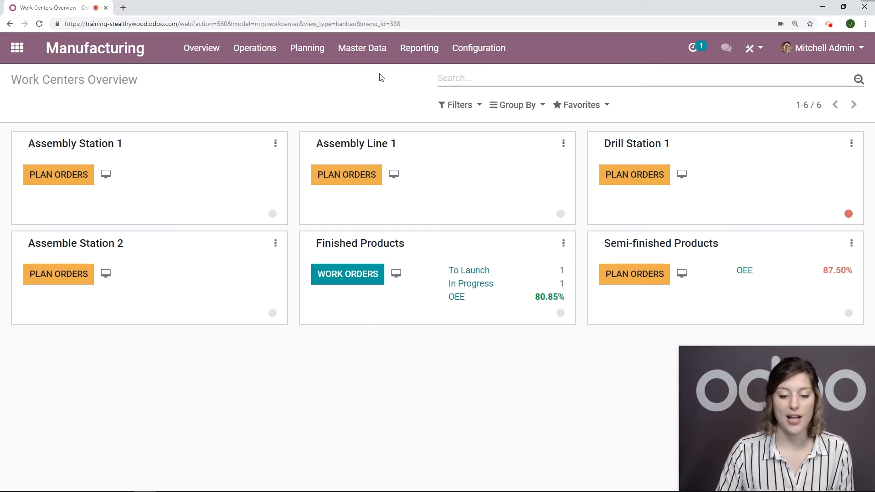
- Open the Semi-finished Products work center from the work centers list and view its OEE analysis
click(376, 54)
click(382, 164)
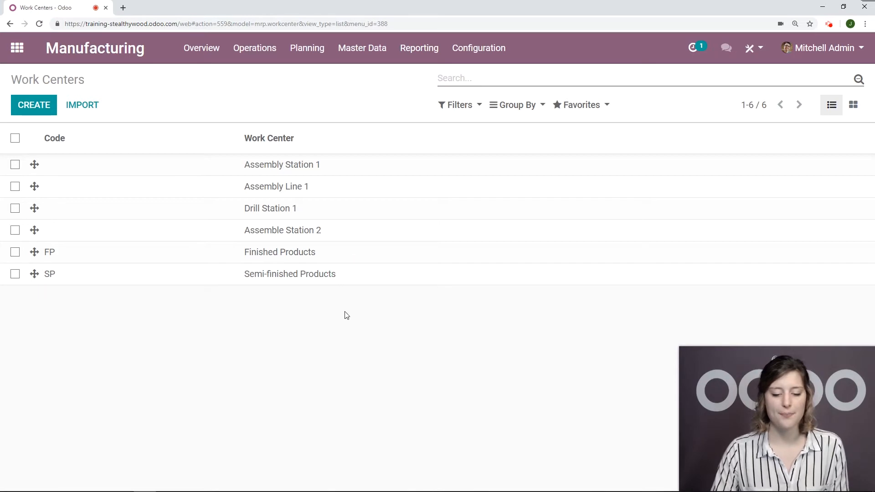
click(355, 275)
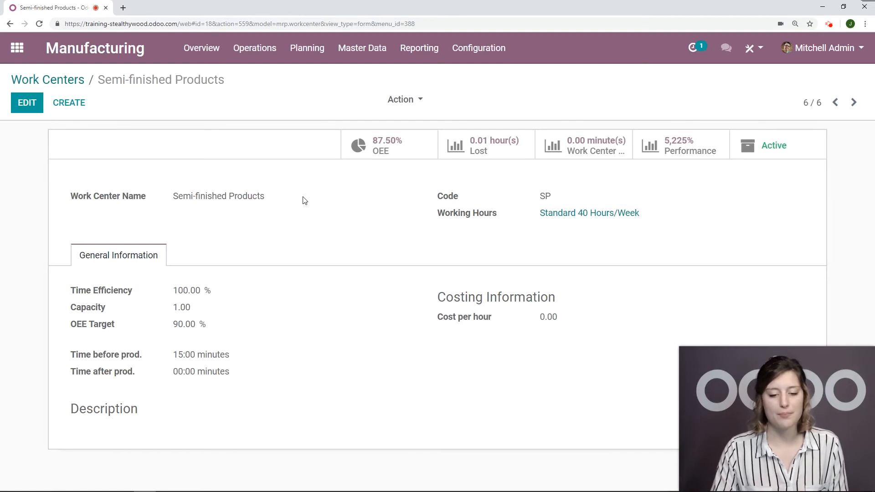
click(395, 157)
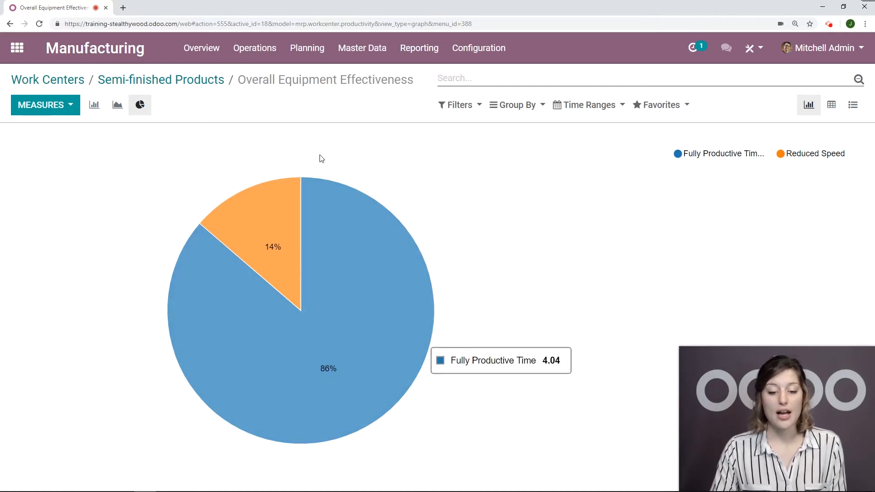
- Return to the work centers overview and open the Semi-finished Products OEE chart to inspect its slices
click(350, 51)
click(382, 170)
click(163, 283)
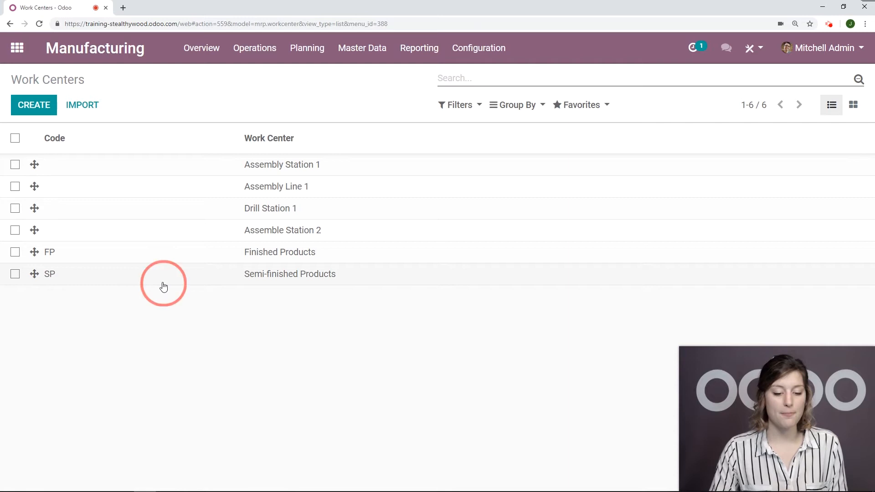
click(65, 61)
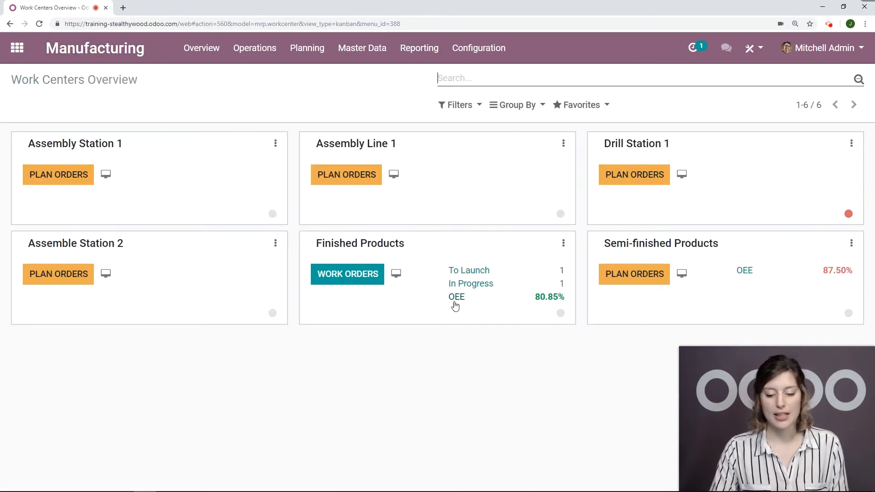
click(747, 274)
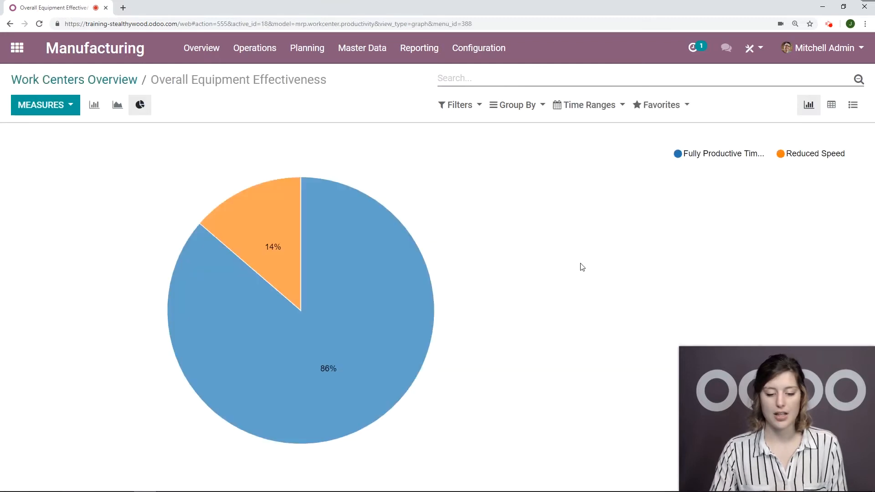
mouse_move(342, 306)
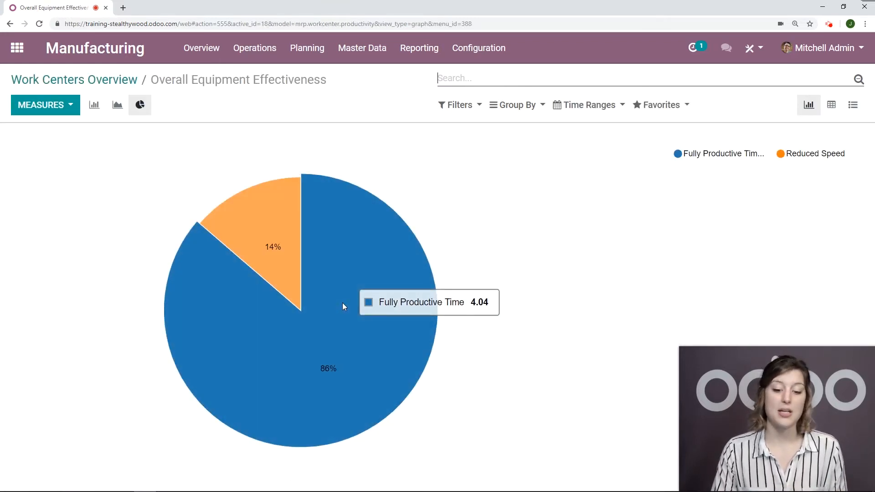
mouse_move(262, 238)
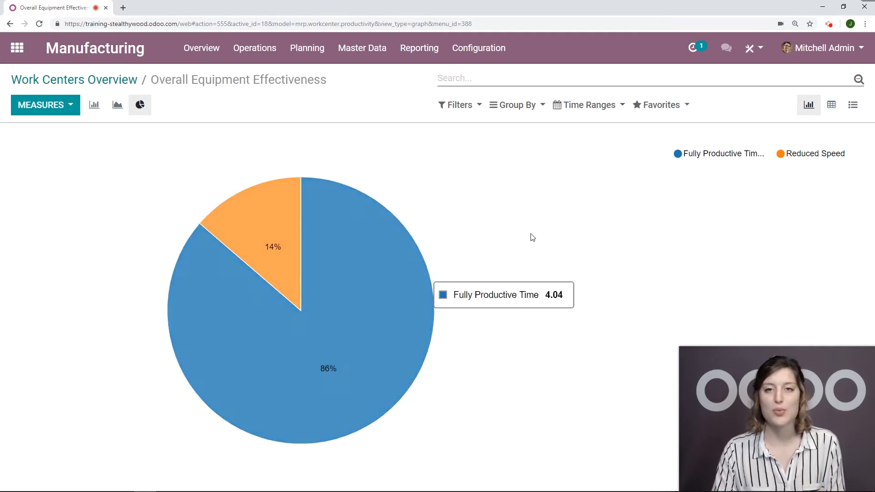
- Set the Semi-finished Products work center's OEE Target to 80 % and save it
click(373, 51)
click(385, 165)
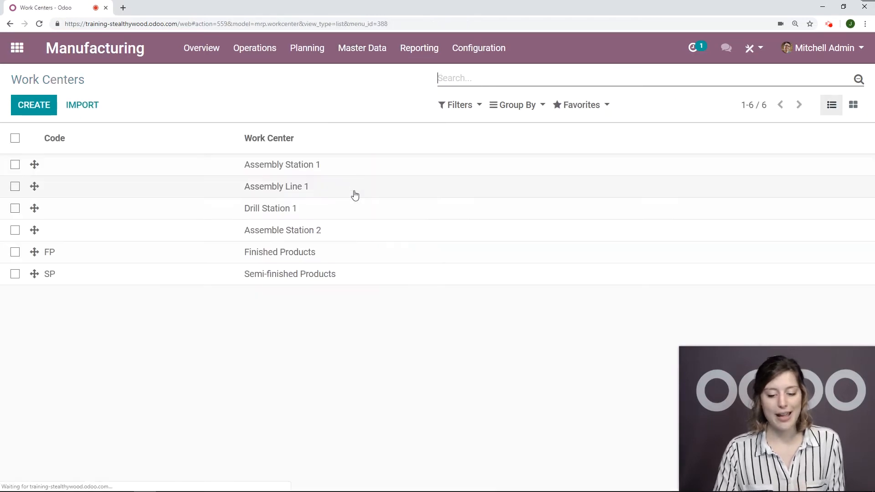
click(175, 278)
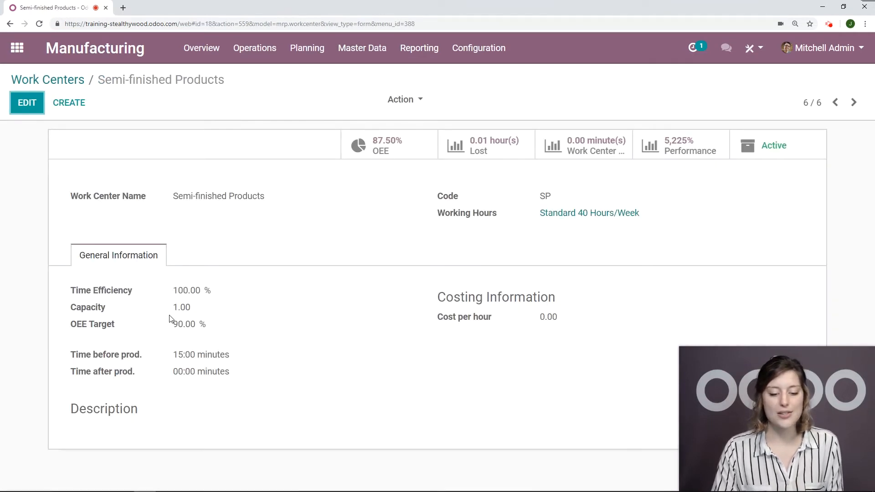
click(27, 102)
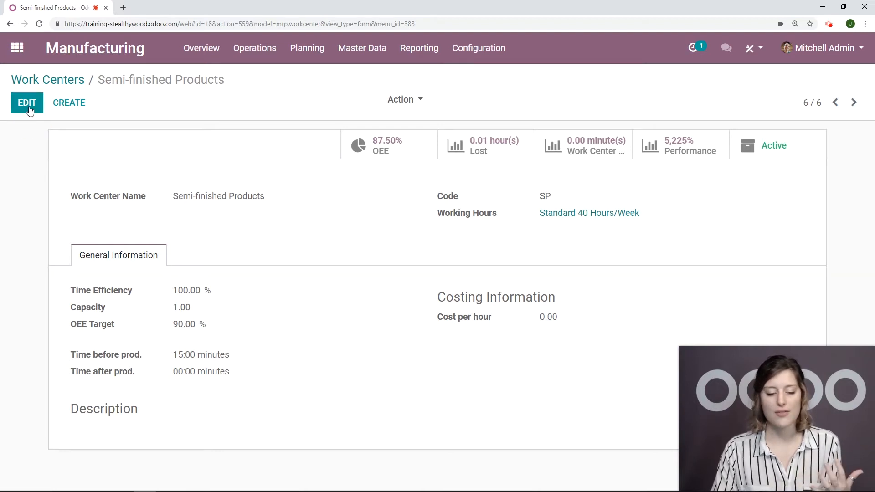
click(155, 335)
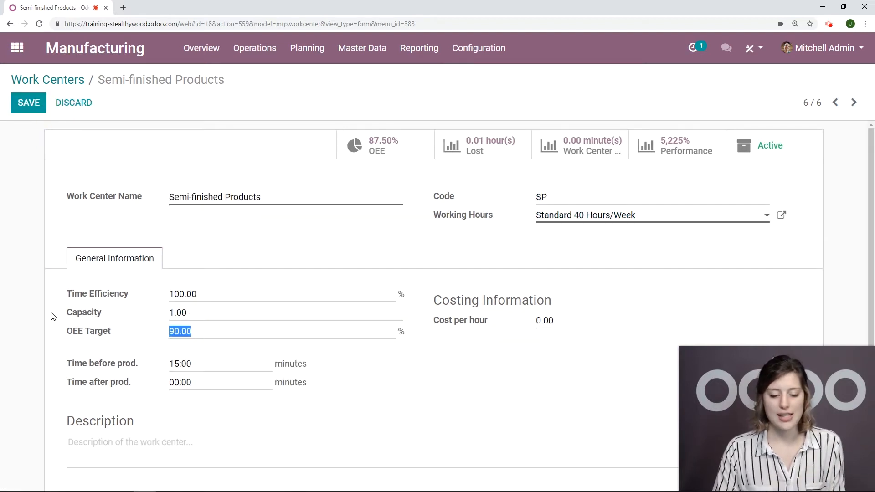
text(<)
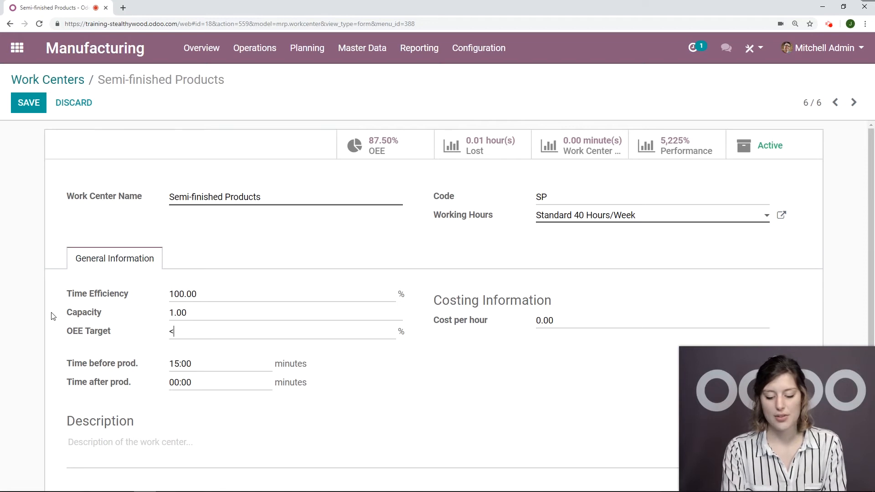
key(BackSpace)
text(80)
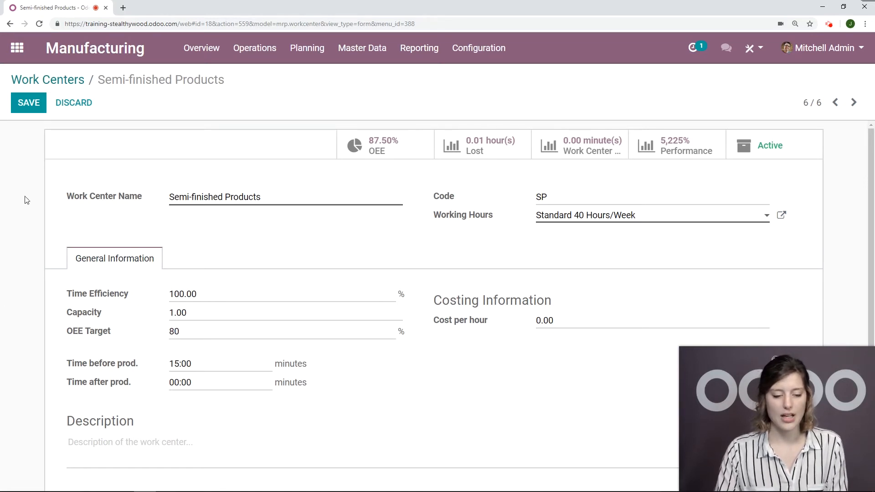
click(15, 106)
- Open the Finished Products OEE chart from the work centers overview and inspect its loss slices
click(97, 47)
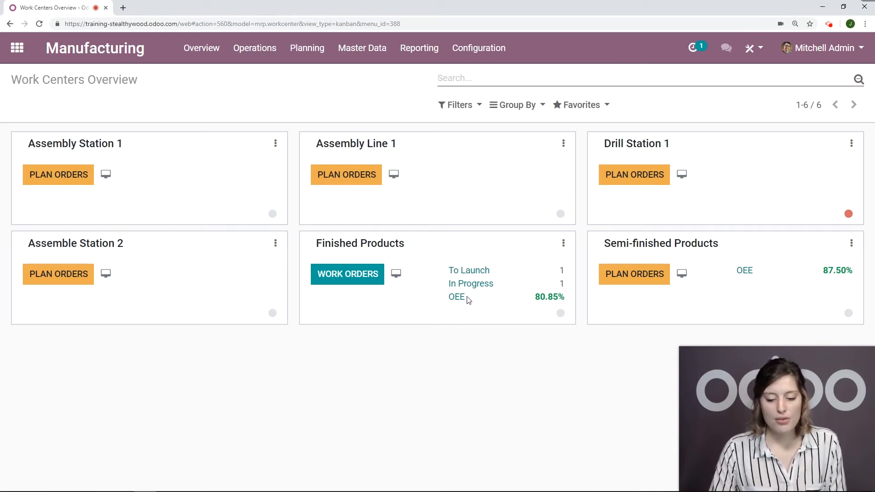
click(455, 299)
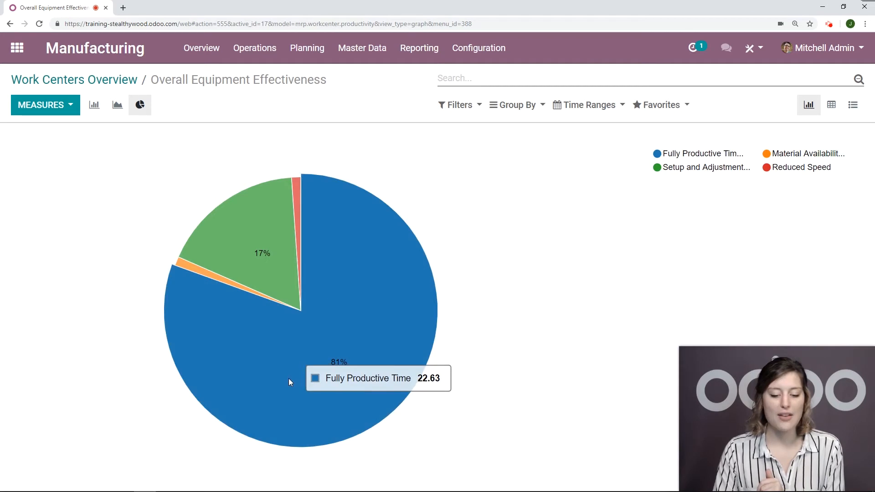
mouse_move(218, 277)
mouse_move(299, 178)
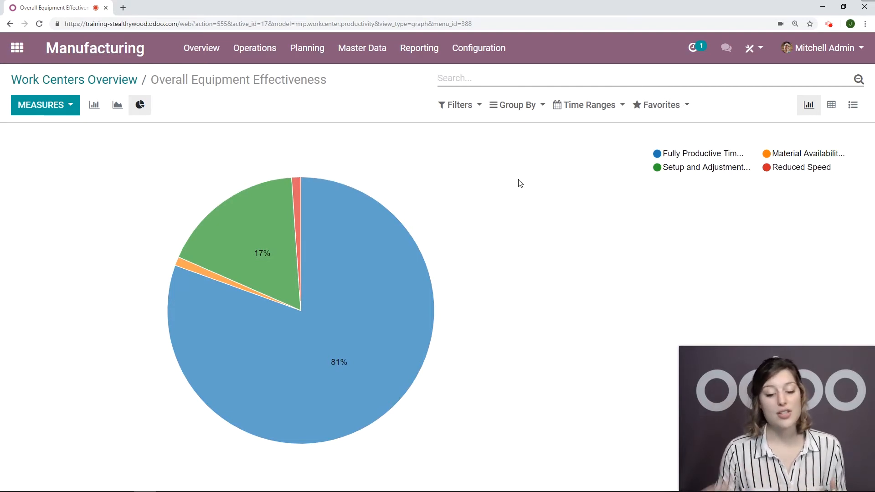
mouse_move(194, 267)
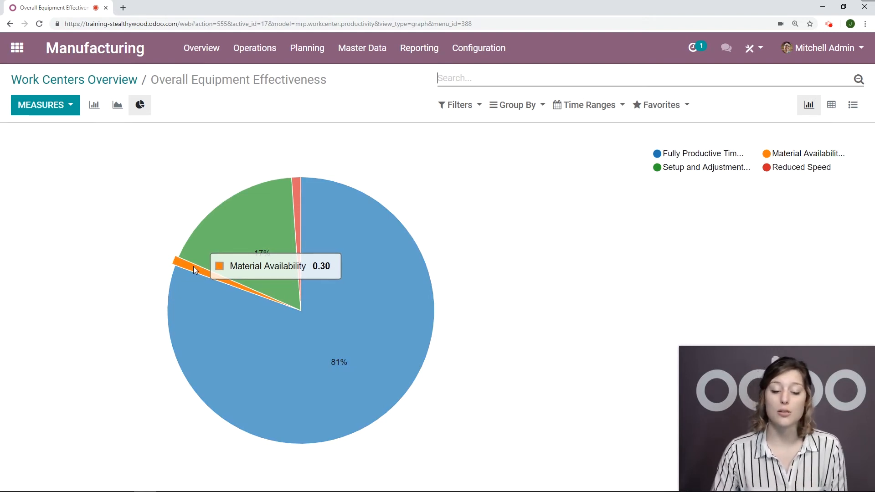
mouse_move(215, 245)
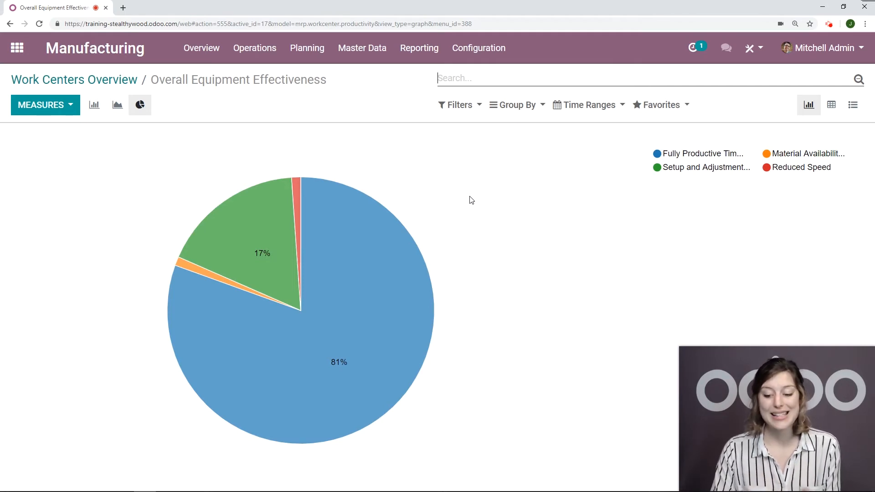
- Examine the OEE data in the other chart types, list and pivot views, and the grouping and filter options
click(116, 106)
click(99, 109)
click(140, 105)
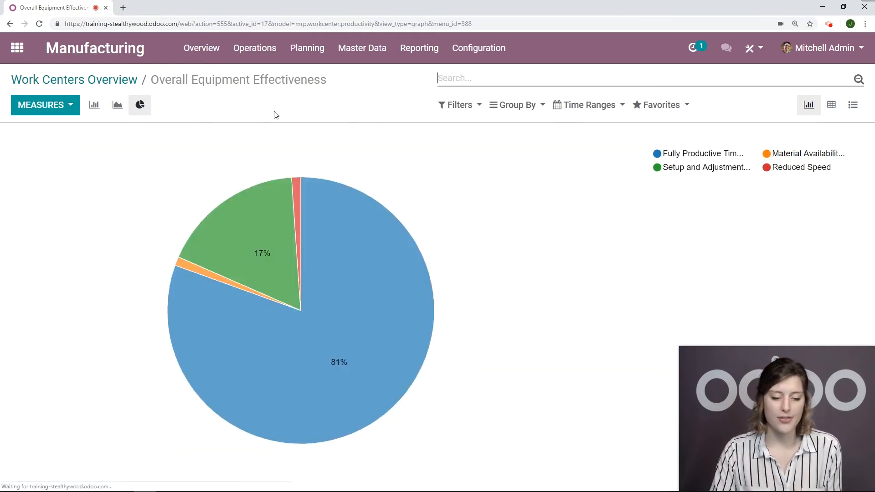
click(852, 104)
scroll(553, 233, down, 10)
scroll(550, 223, up, 10)
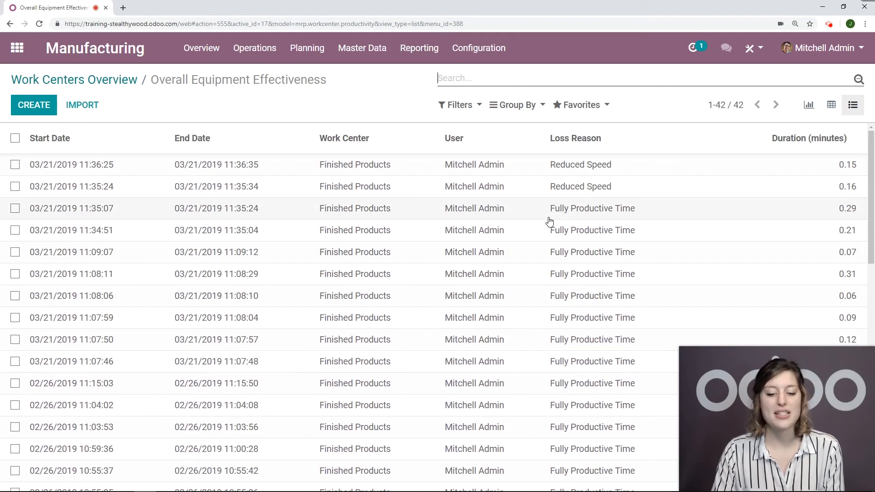
click(832, 104)
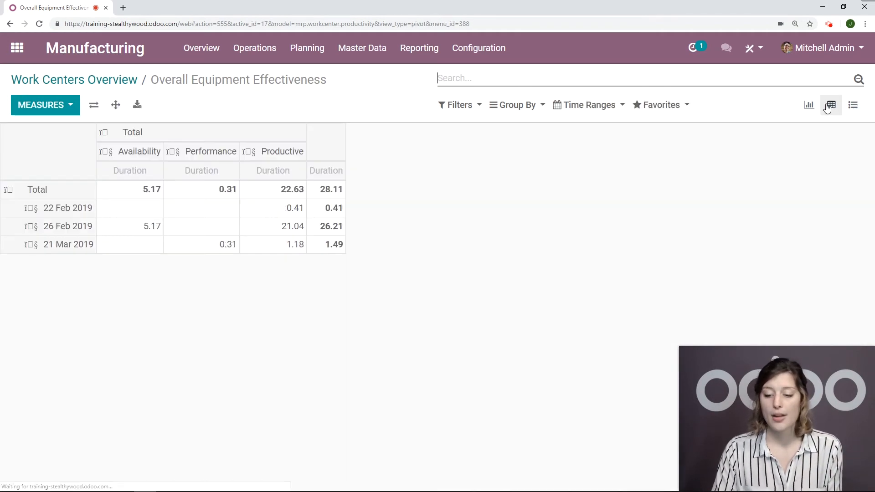
click(810, 108)
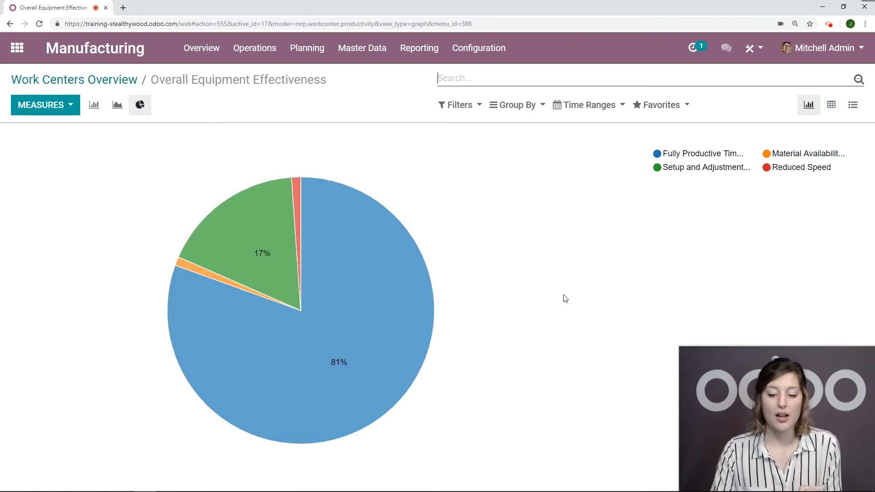
click(516, 113)
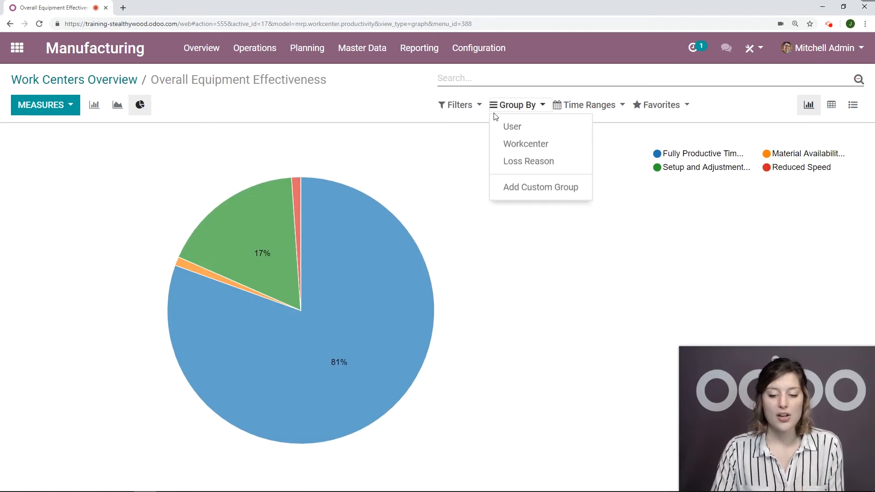
click(466, 104)
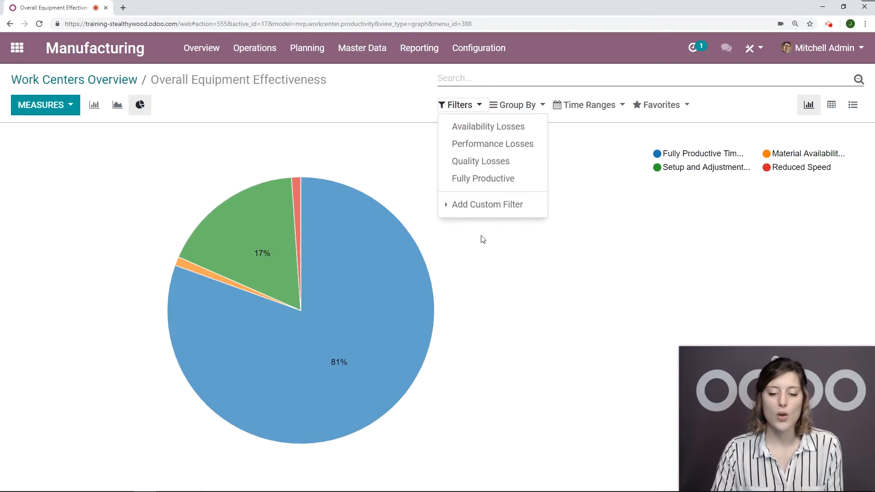
click(397, 112)
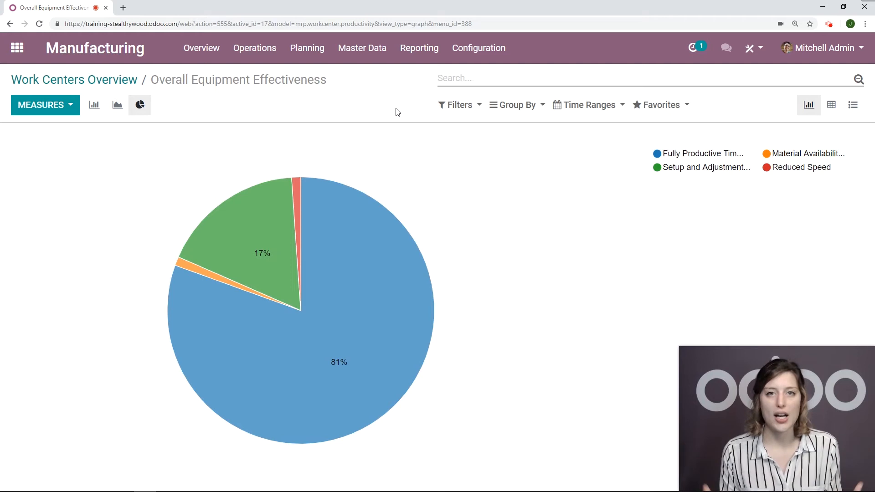
- Open the Overall Equipment Effectiveness report, group it by User instead of Workcenter, and filter on Availability Losses
click(419, 48)
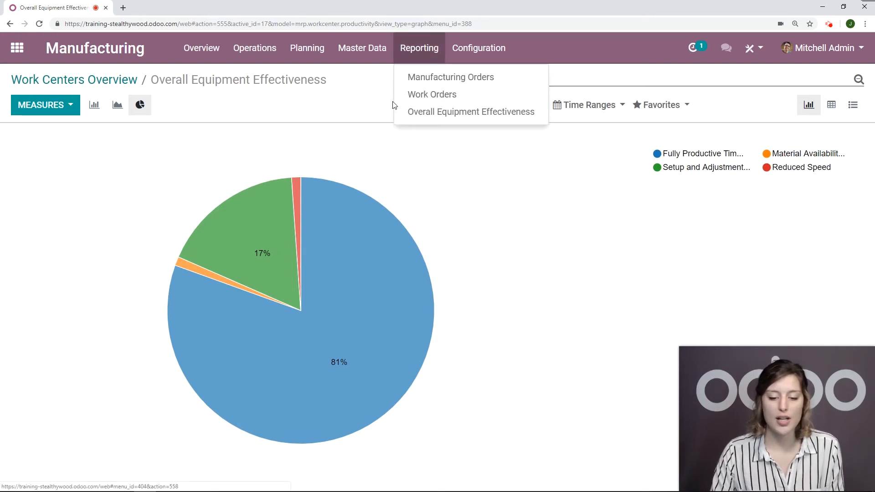
click(461, 119)
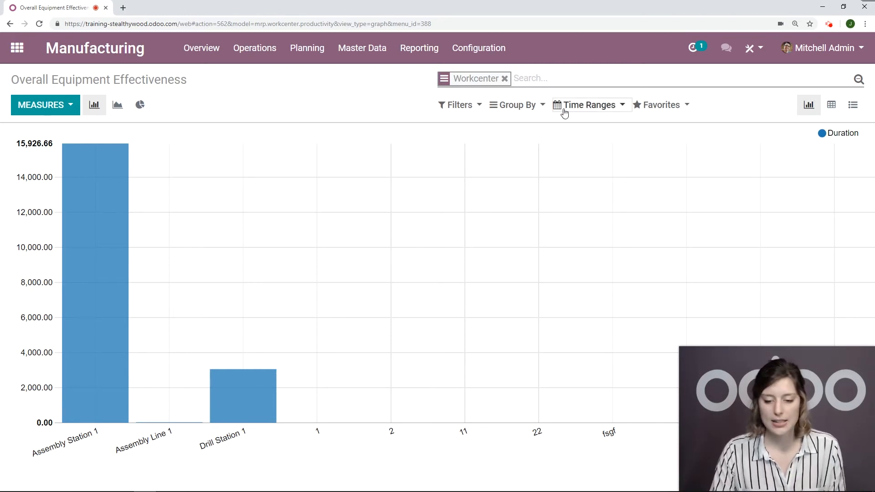
click(513, 105)
click(515, 127)
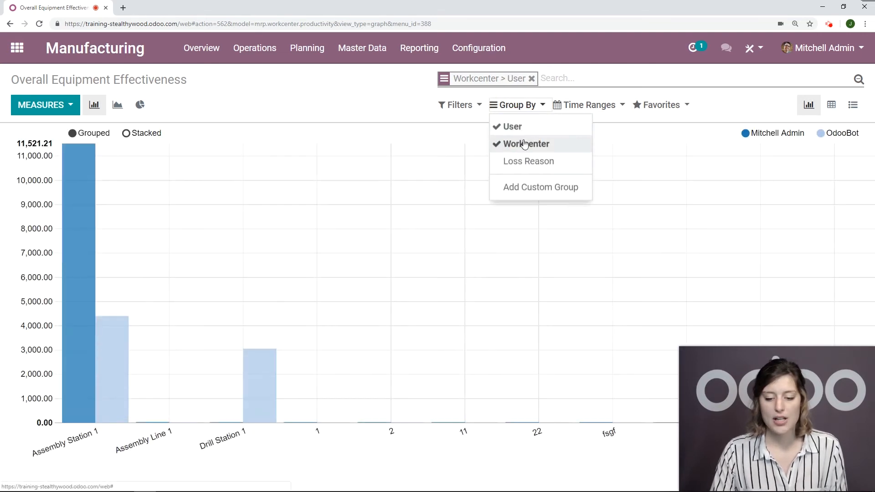
click(515, 142)
click(457, 106)
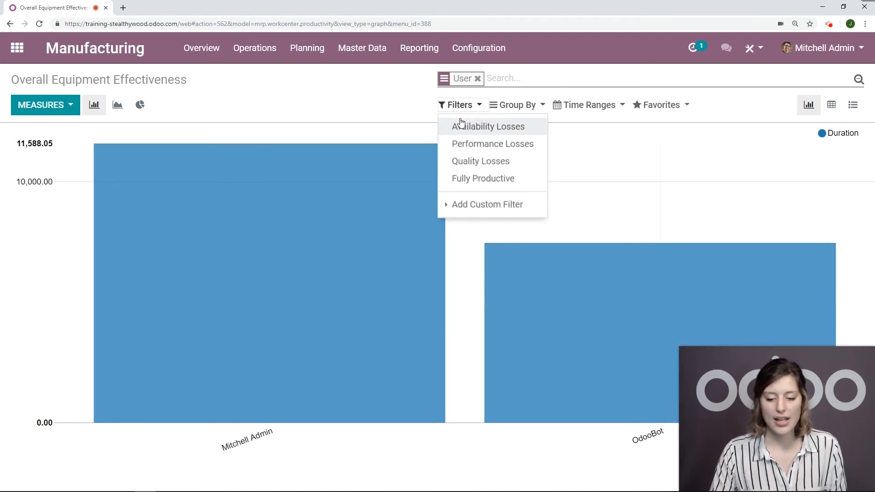
click(461, 125)
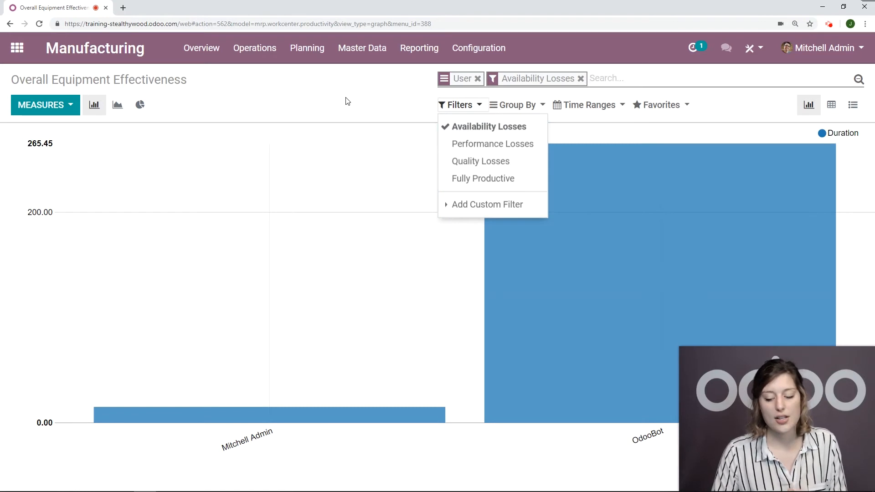
click(346, 102)
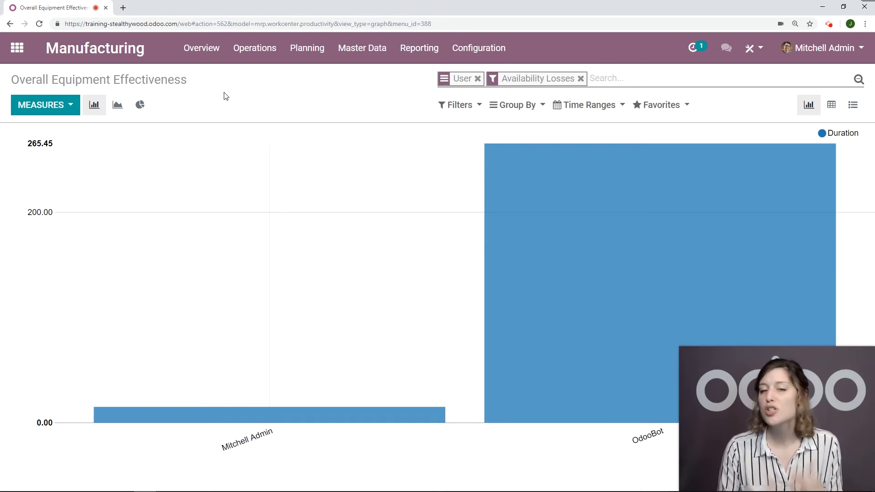
- Go back to the Manufacturing work centers overview and open the Finished Products work orders to launch
click(17, 47)
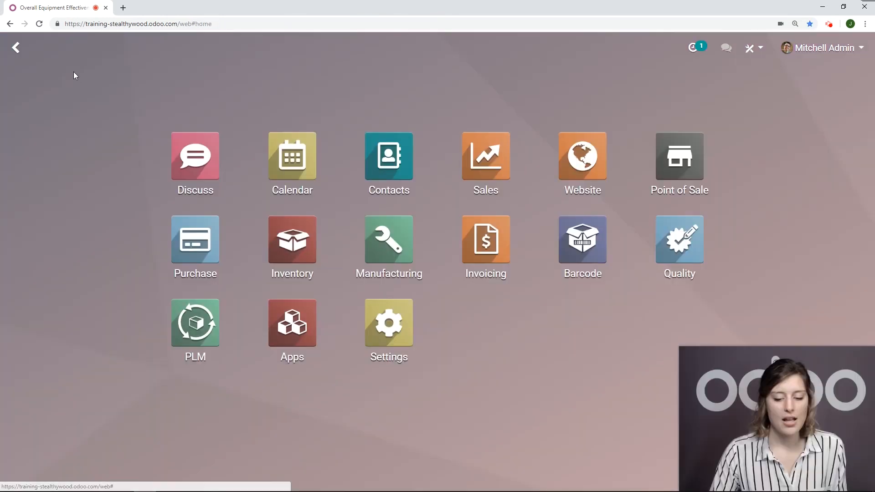
click(402, 256)
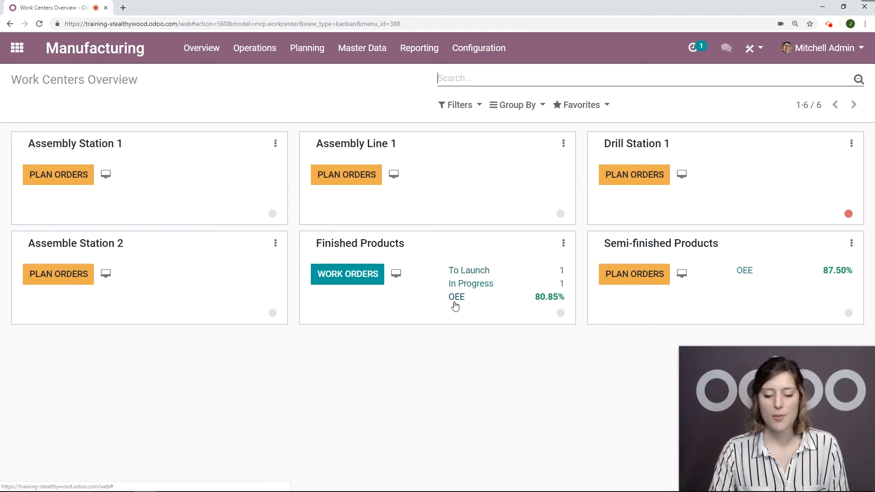
click(490, 271)
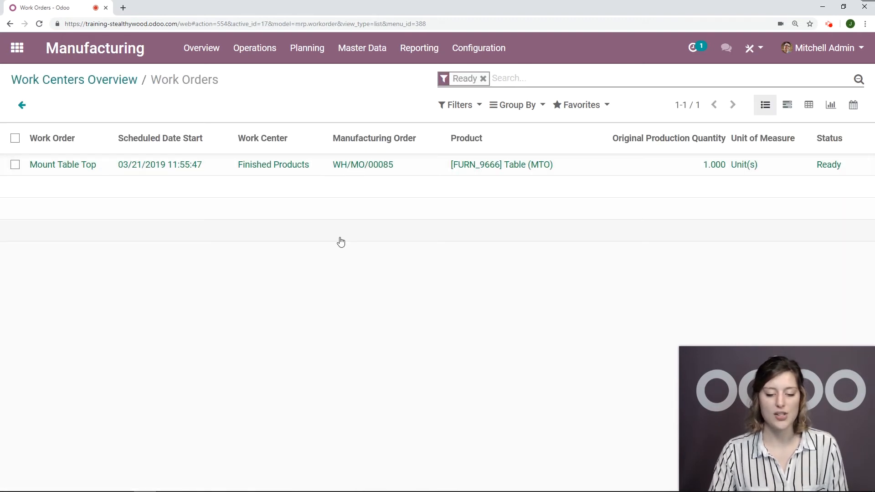
- Open the Mount Table Top work order and switch to its Time Tracking section
scroll(300, 228, down, 2)
scroll(270, 189, up, 1)
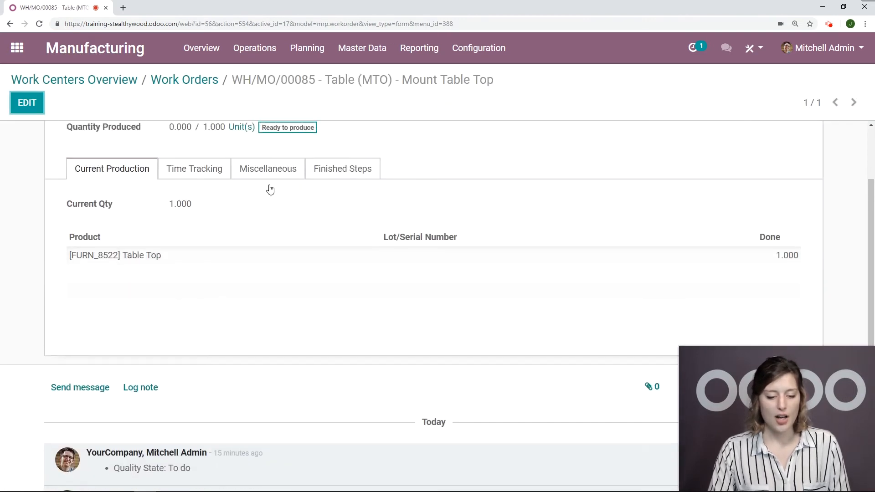
scroll(270, 189, up, 1)
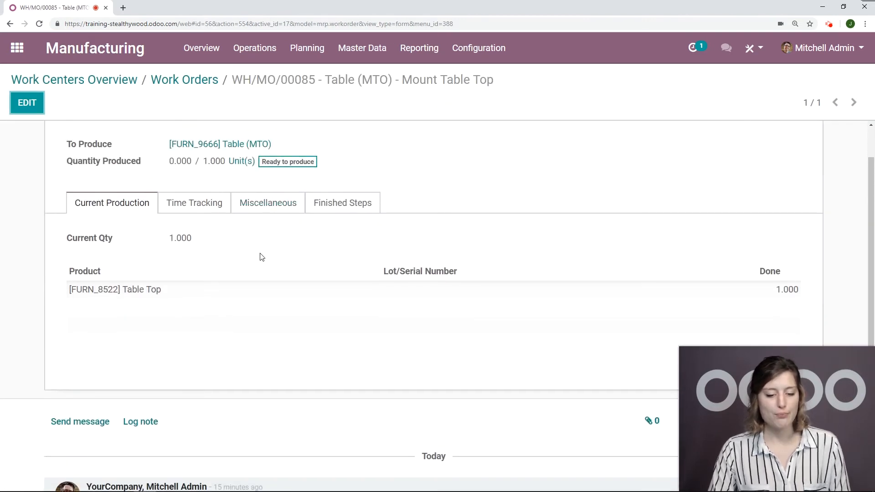
click(171, 208)
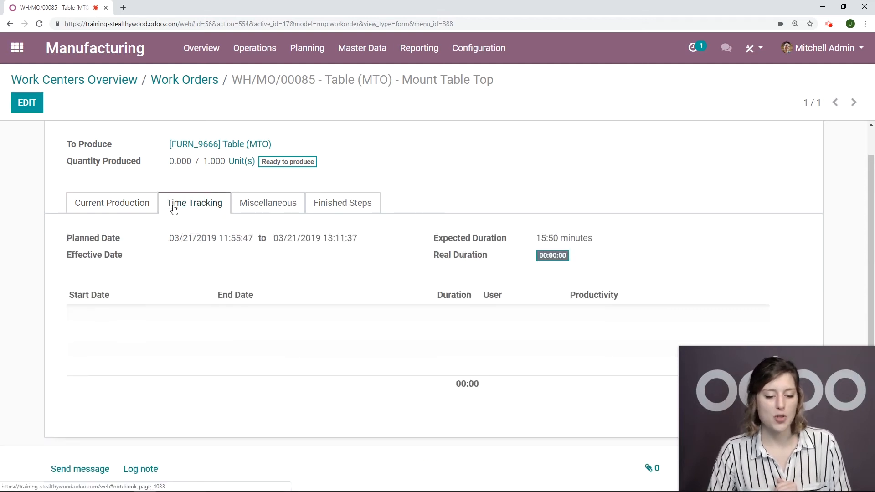
- Edit the work order, set the Expected Duration to 00:30 minutes, and save
click(19, 104)
click(539, 230)
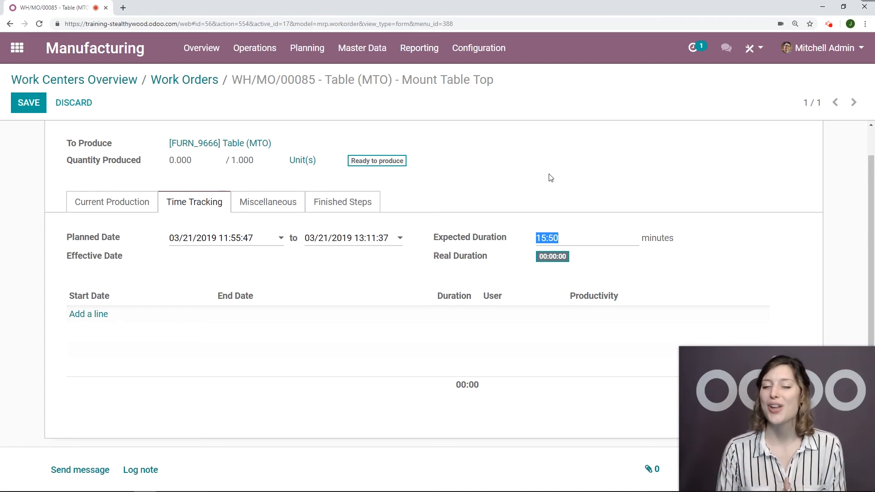
key(BackSpace)
text(30)
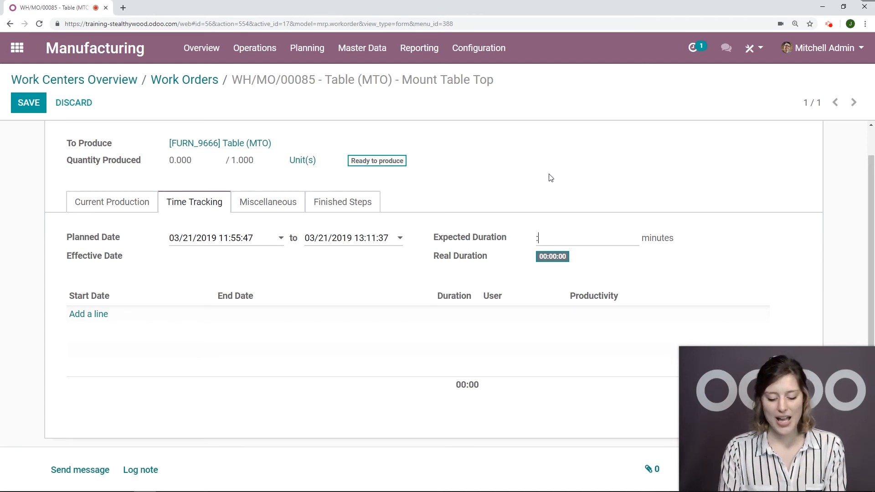
key(BackSpace)
text(0)
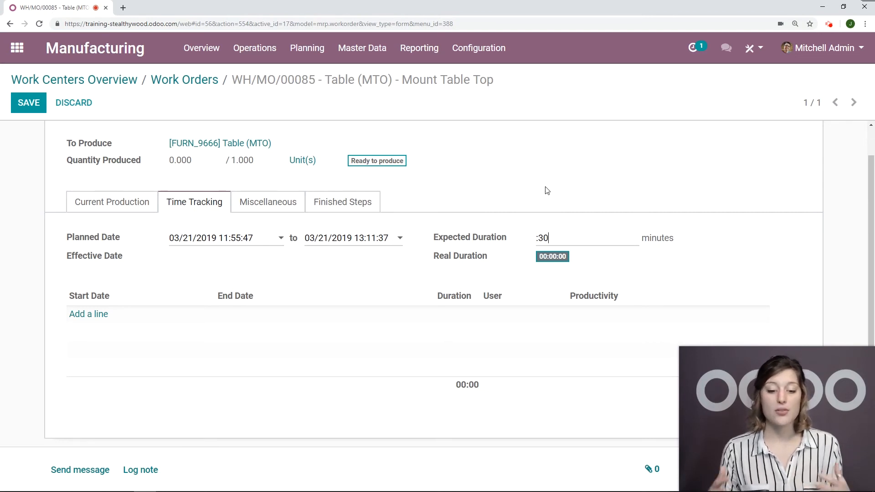
scroll(455, 201, up, 1)
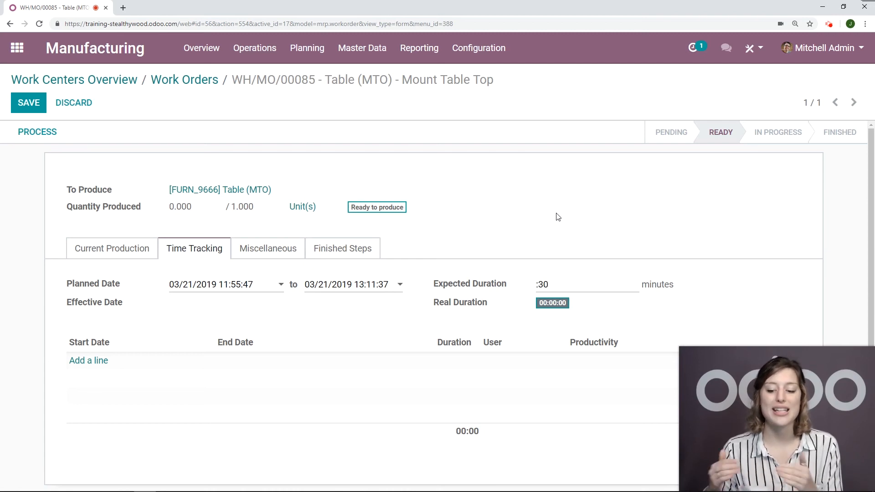
click(35, 105)
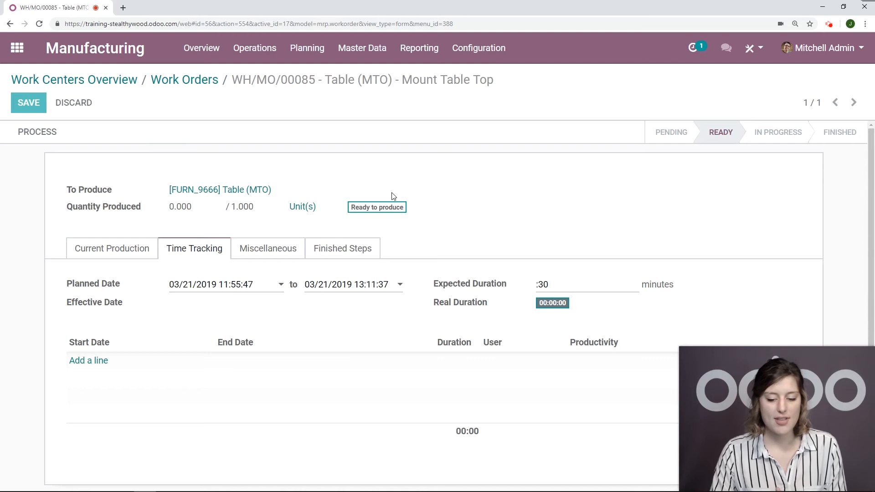
- Start processing the work order in the tablet view, then open and close its options menu
scroll(670, 215, down, 2)
scroll(669, 214, up, 2)
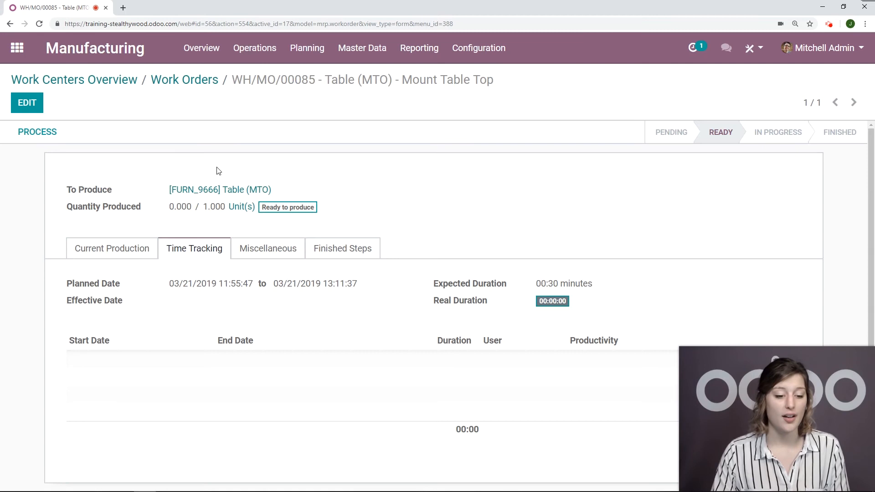
click(48, 133)
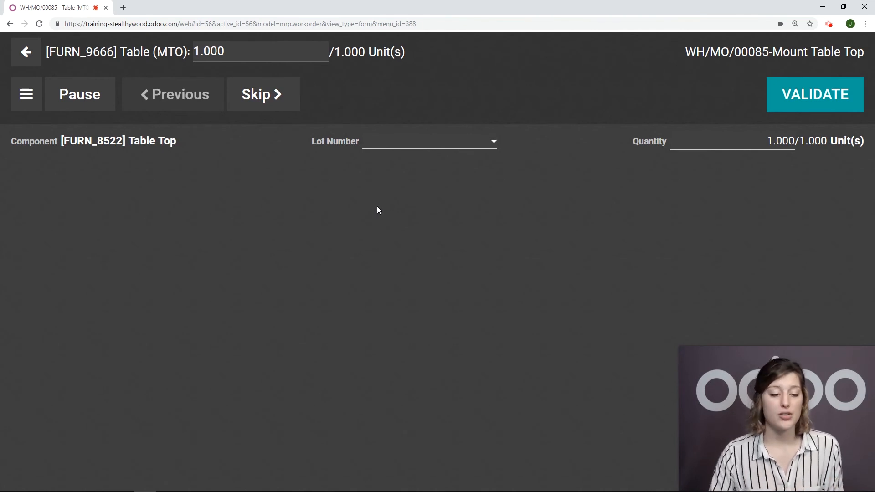
click(26, 98)
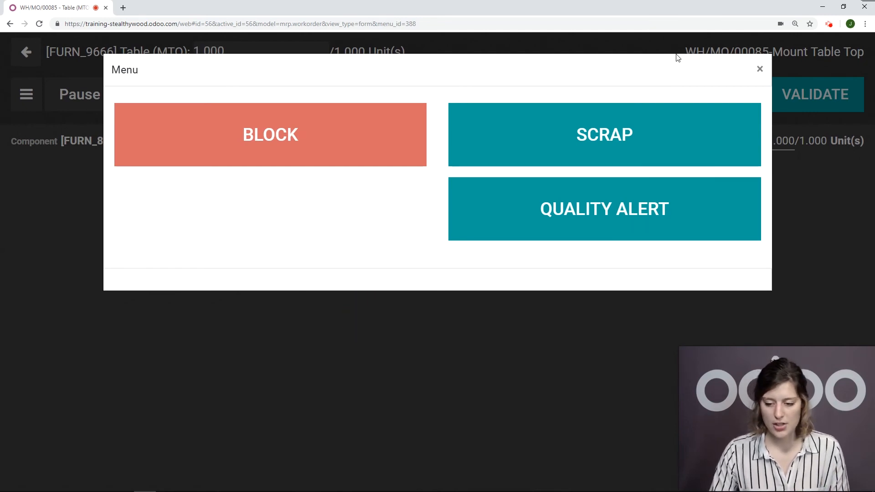
click(759, 69)
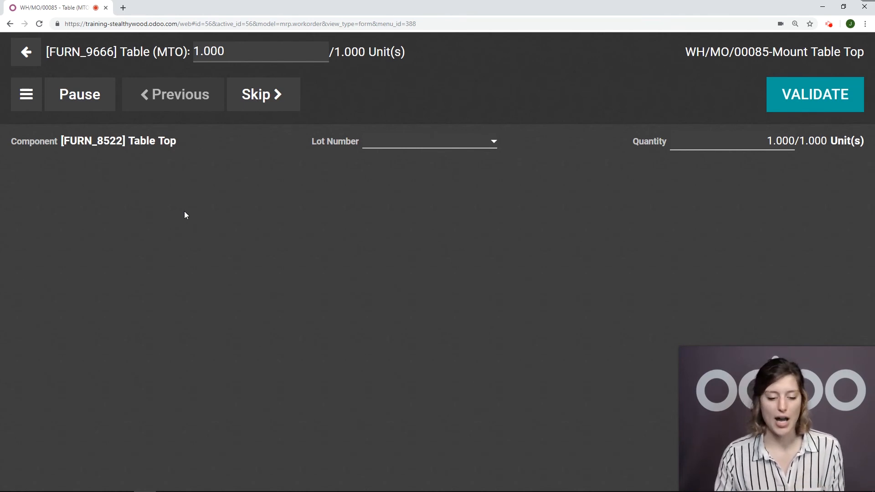
- Pause the work order and return to the work centers overview
click(81, 98)
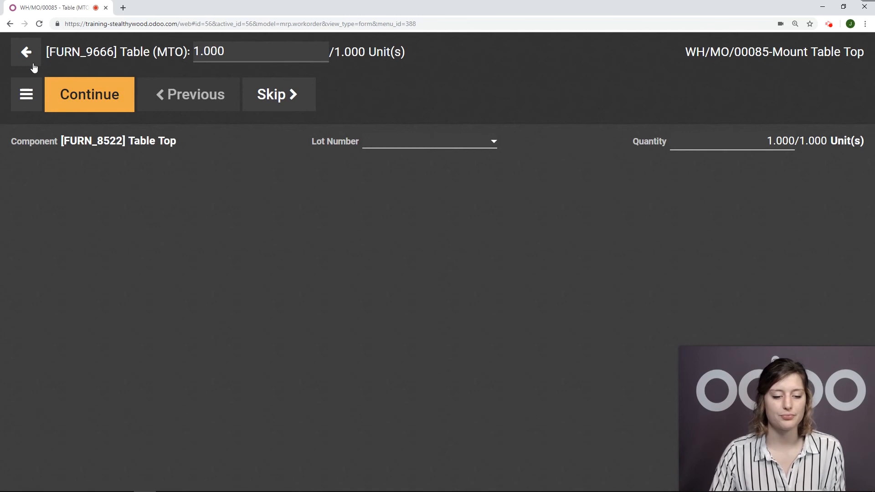
click(33, 67)
click(20, 70)
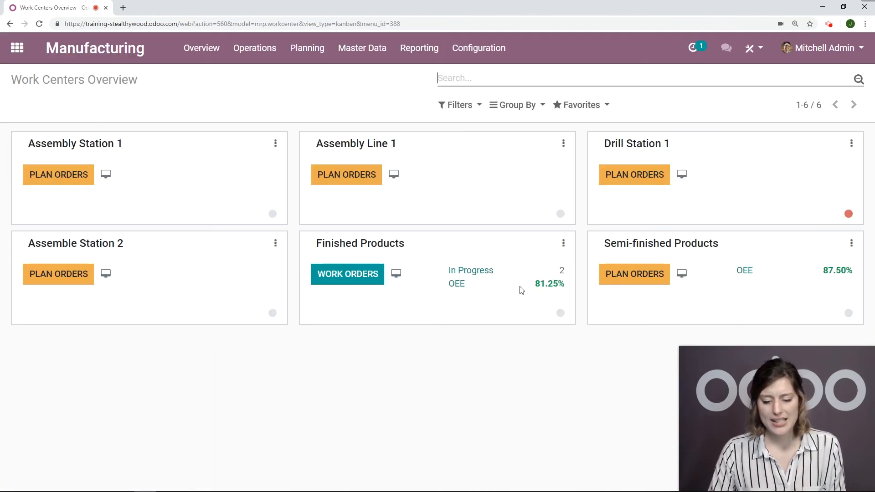
- Open the in-progress Mount Table Top work order for Finished Products and review its time tracking productivity lines
click(481, 271)
click(435, 190)
click(214, 250)
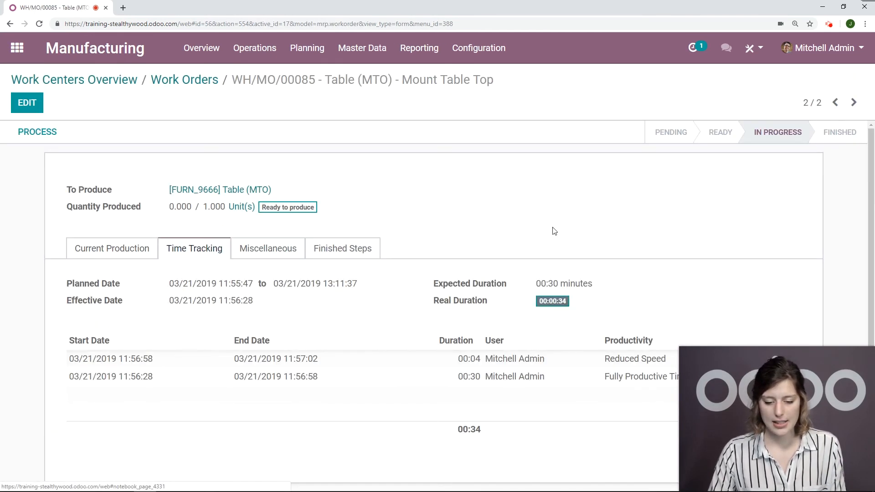
scroll(554, 231, down, 2)
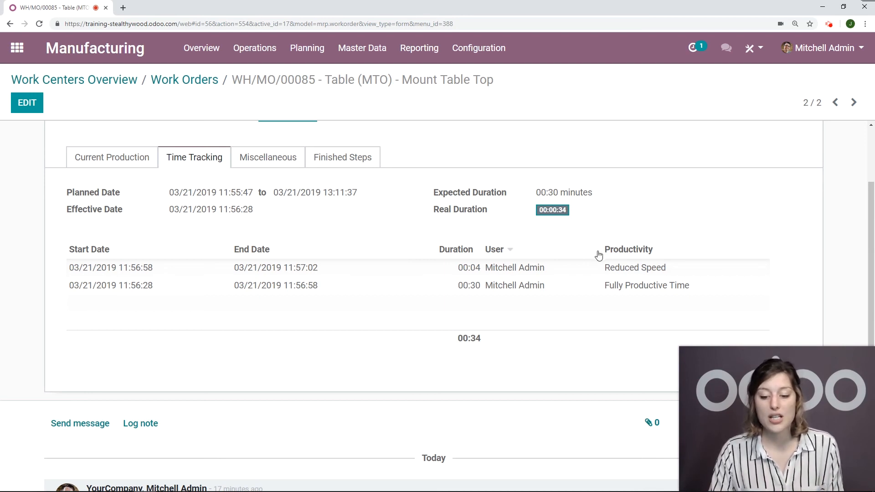
scroll(620, 192, down, 1)
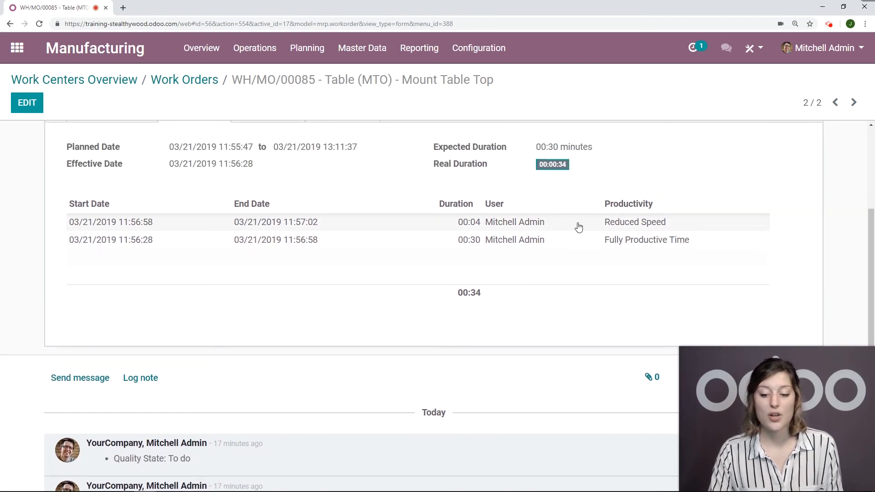
scroll(695, 220, up, 3)
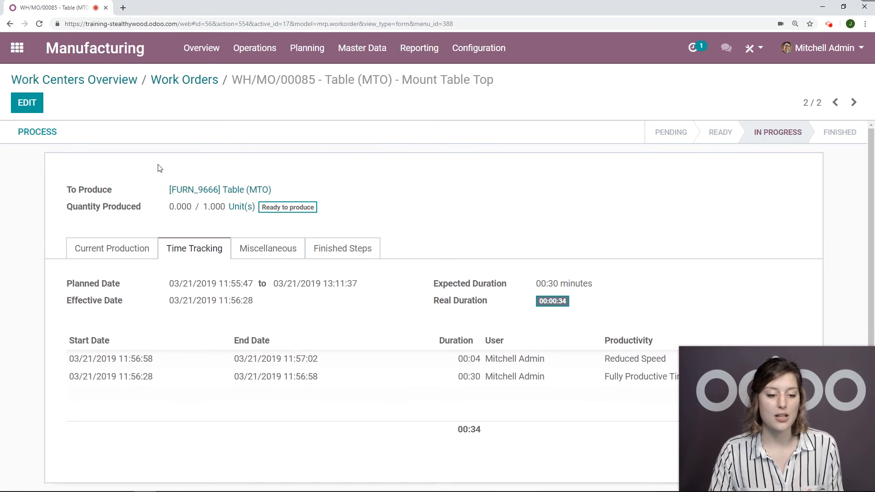
- Process the work order and select lot number 0000001 for the Table Top component
click(38, 133)
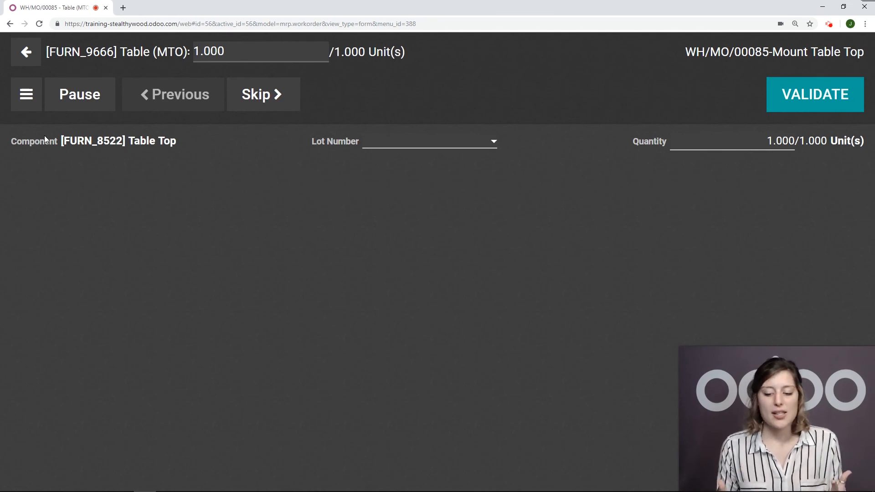
click(482, 148)
click(401, 176)
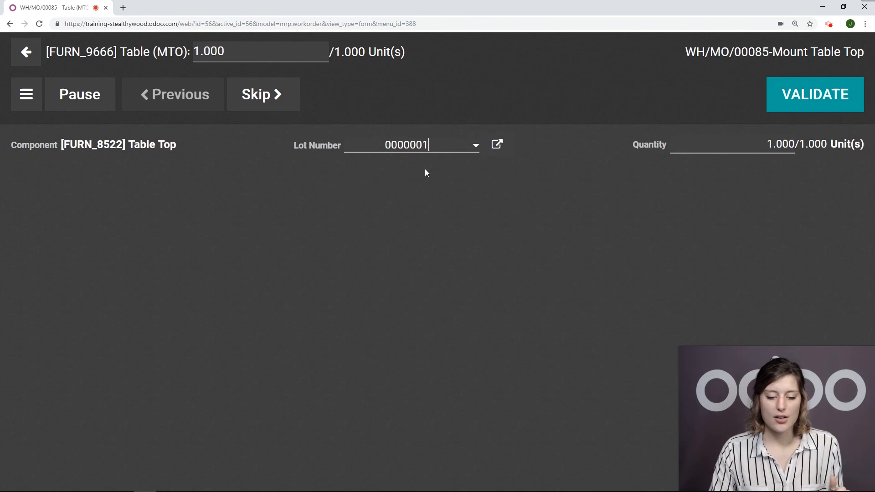
- Validate the step, mark the work order as done and close the MO, then go back to the overview
click(826, 105)
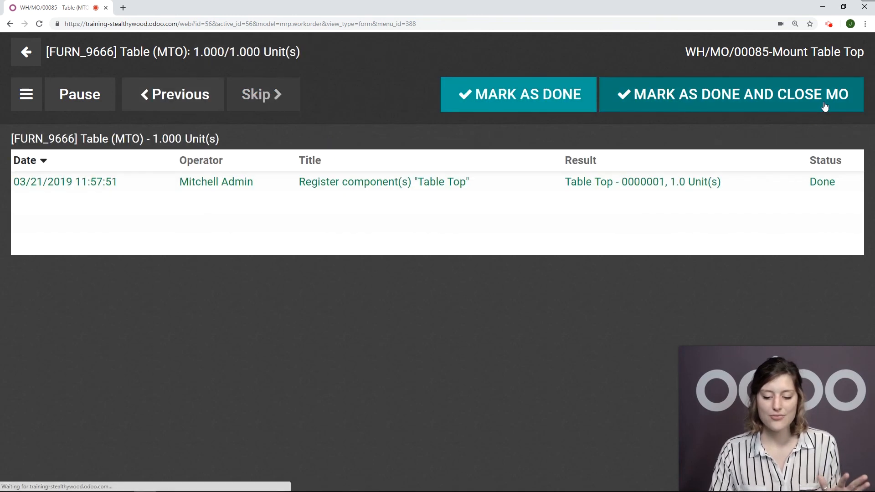
click(804, 107)
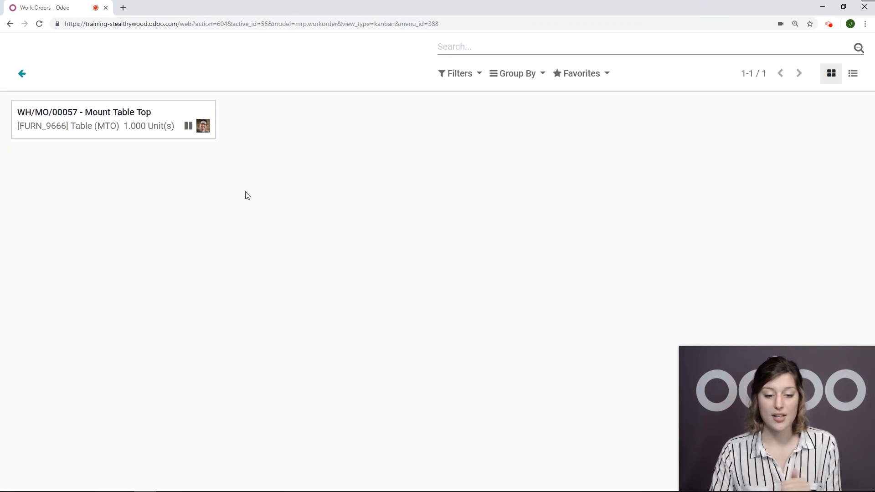
click(21, 75)
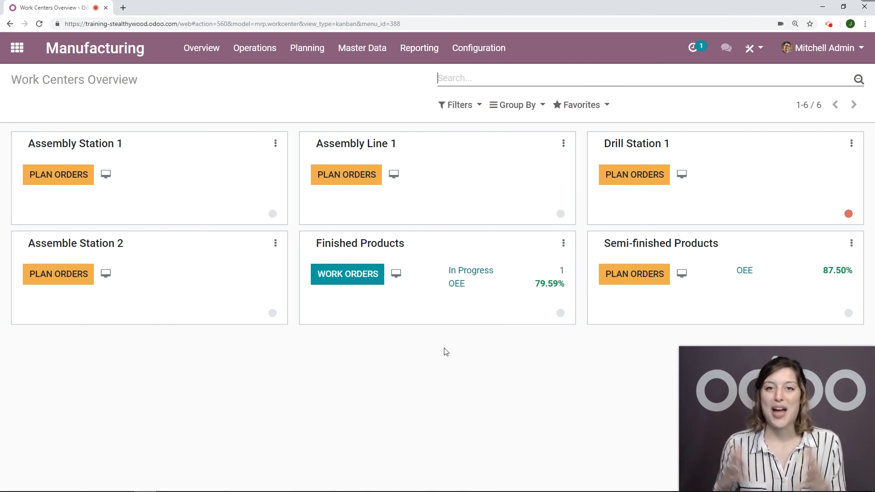
- Open the Finished Products OEE chart and inspect its Reduced Speed slice
click(456, 285)
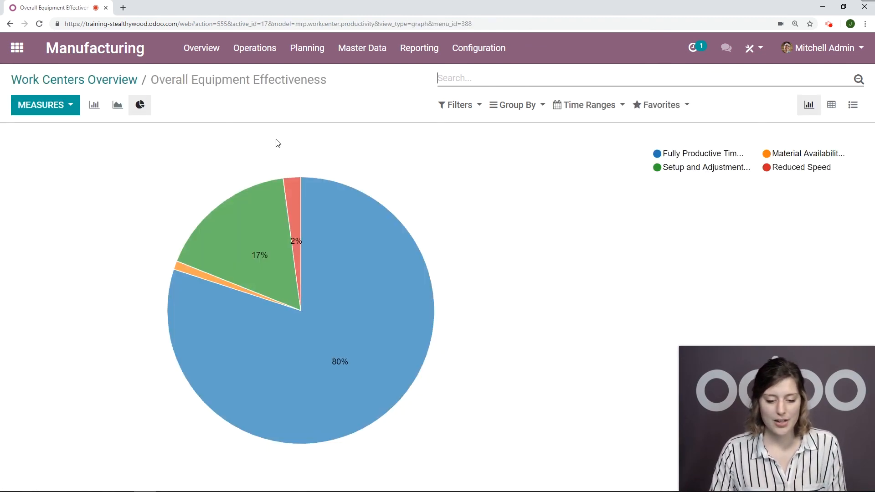
mouse_move(290, 205)
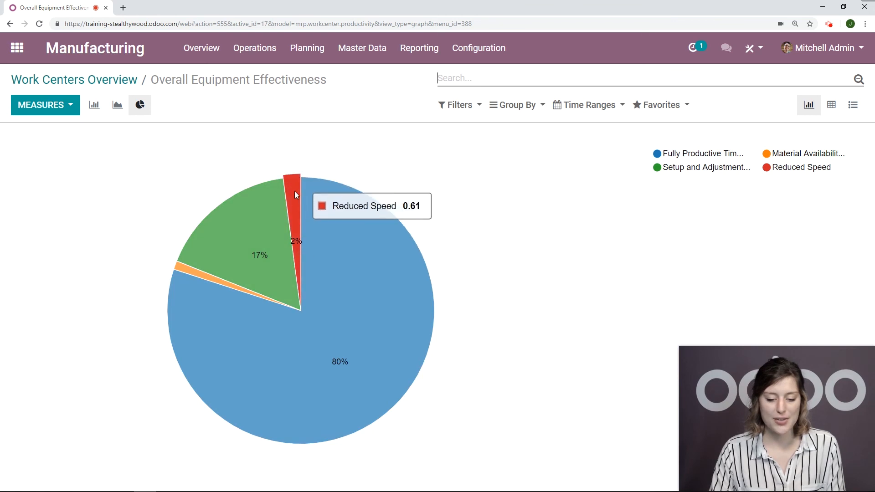